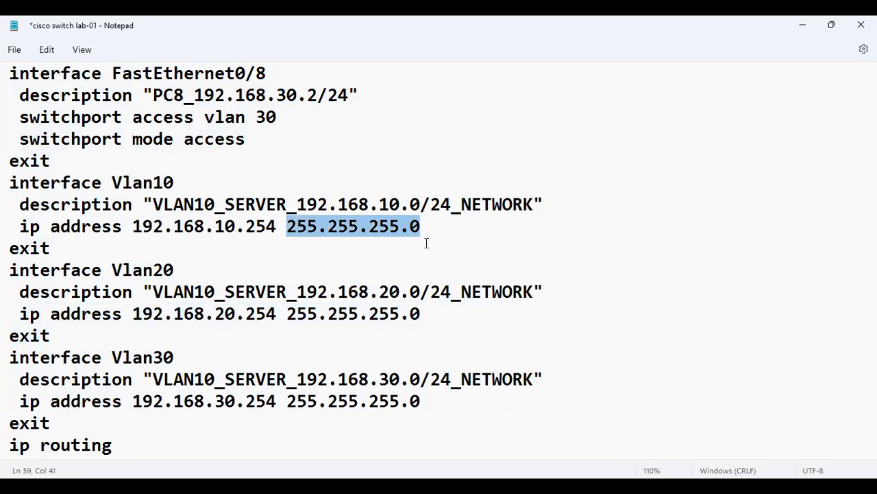
Examine the descriptions, IP addresses and subnet masks of the Vlan10, Vlan20 and Vlan30 interface blocks in the configuration notes.
click(425, 245)
drag(10, 362, 169, 359)
drag(24, 403, 312, 392)
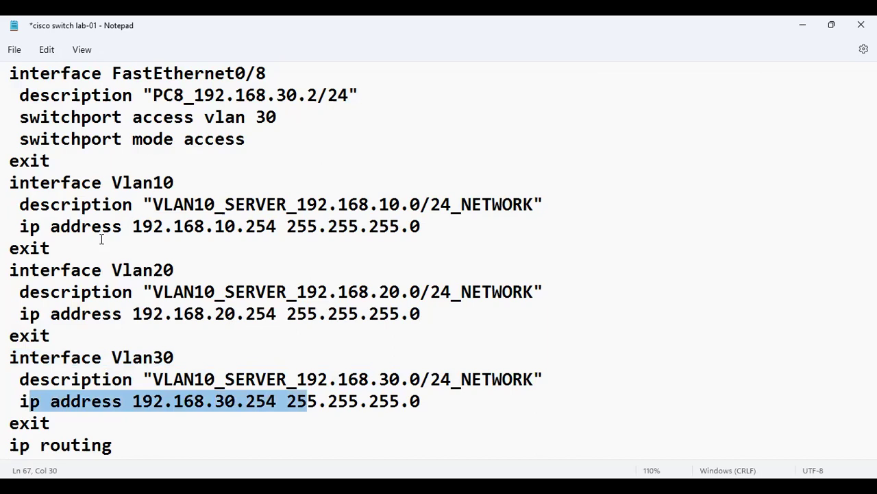
click(274, 271)
drag(10, 204, 136, 197)
drag(217, 184, 18, 174)
click(213, 254)
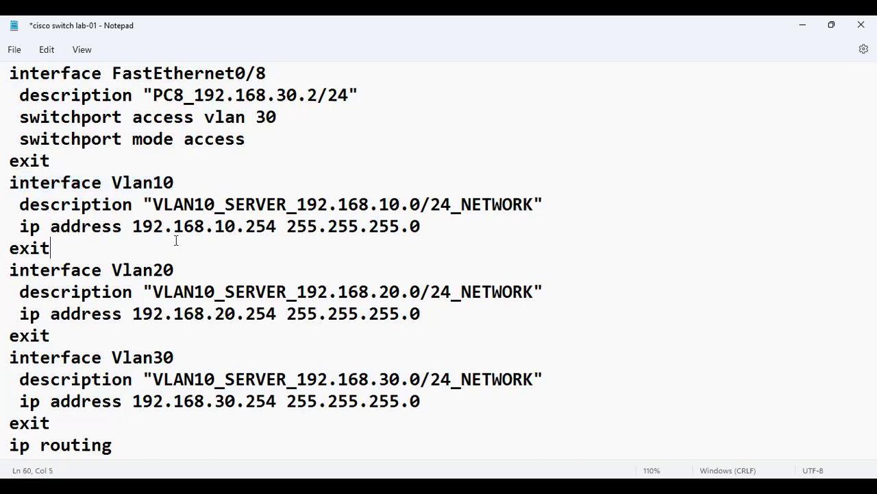
click(195, 180)
drag(196, 180, 6, 179)
click(218, 257)
drag(143, 204, 396, 228)
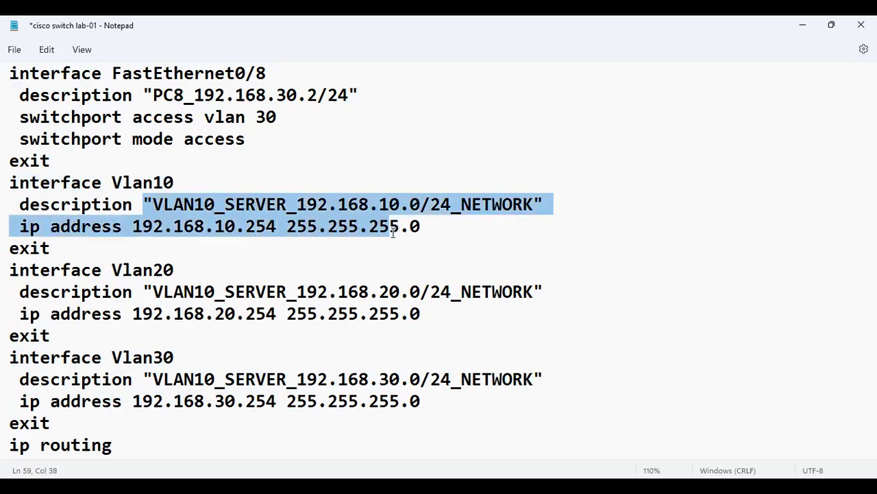
click(254, 313)
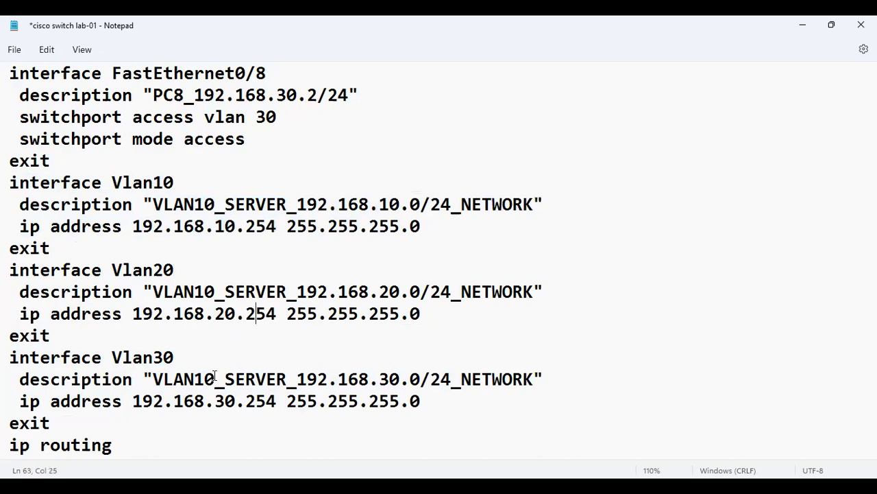
Copy the command block from "interface Vlan10" through the exit that ends the Vlan30 section.
drag(51, 423, 9, 181)
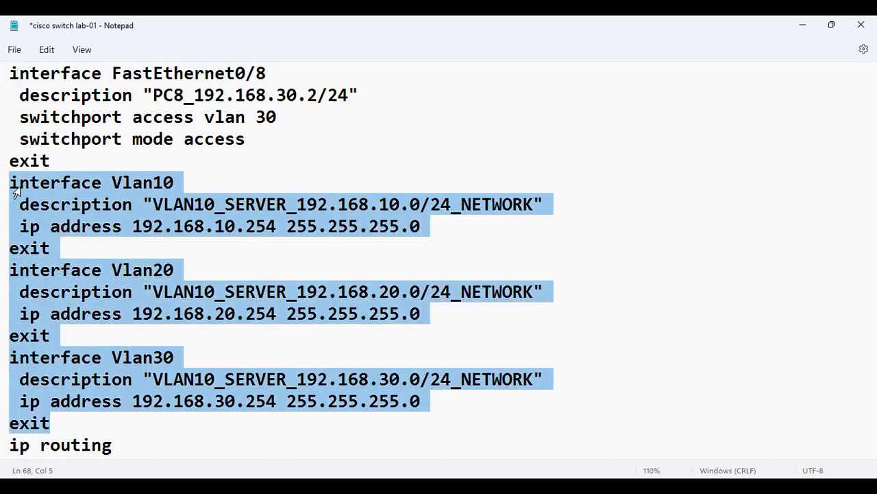
right_click(154, 217)
click(225, 286)
Switch to the CML_CSW1 command line and enter global configuration mode with en and config t.
key(alt+Tab)
key(Return)
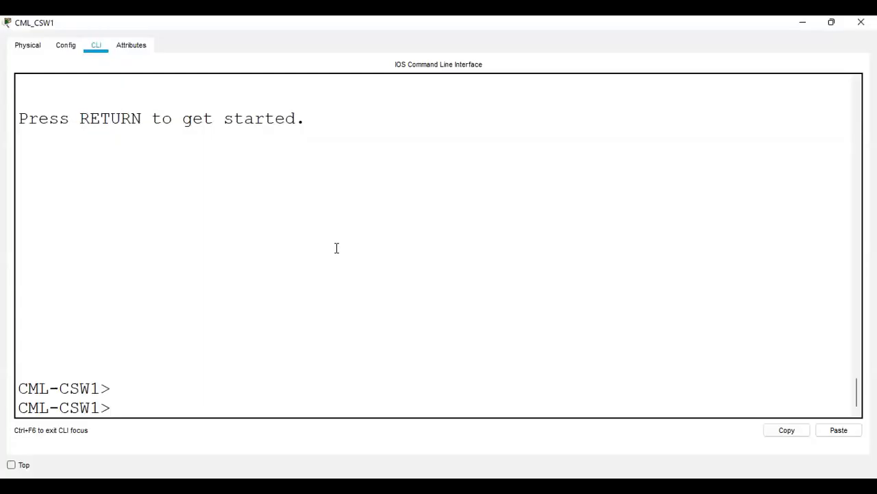
key(Return)
key(Return)
text(en)
key(Return)
text(config)
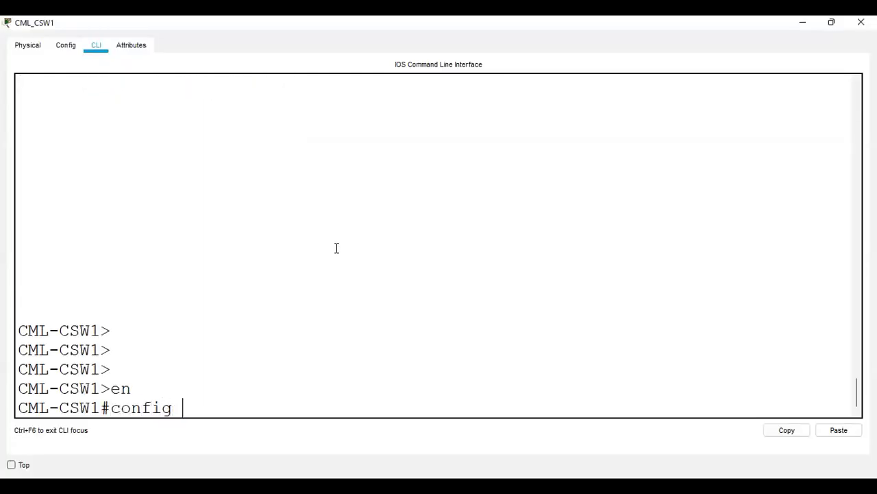
text(n t)
key(Return)
key(Return)
key(Return)
Paste the copied Vlan10, Vlan20 and Vlan30 interface commands into the switch configuration and review the resulting output.
right_click(346, 332)
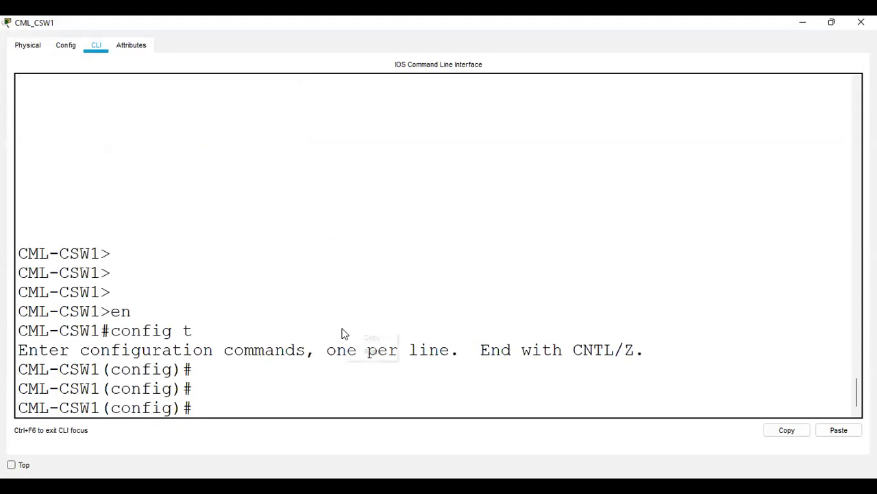
click(371, 351)
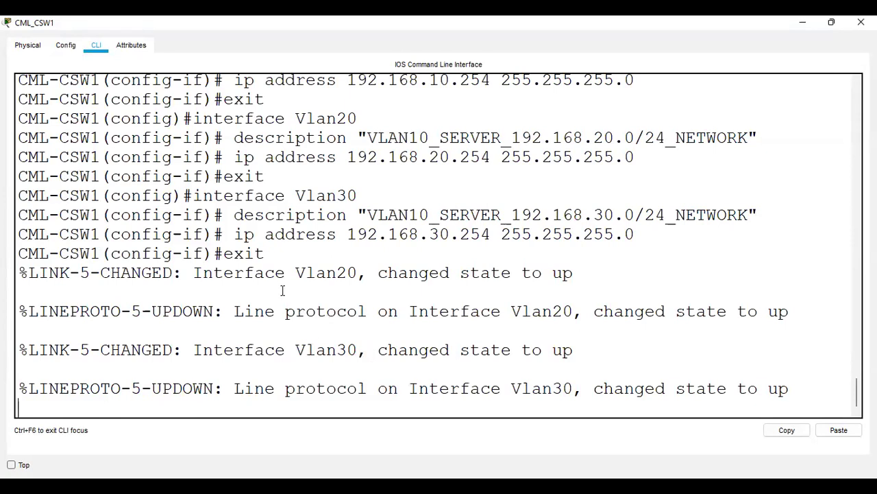
drag(284, 275, 457, 300)
drag(578, 349, 822, 408)
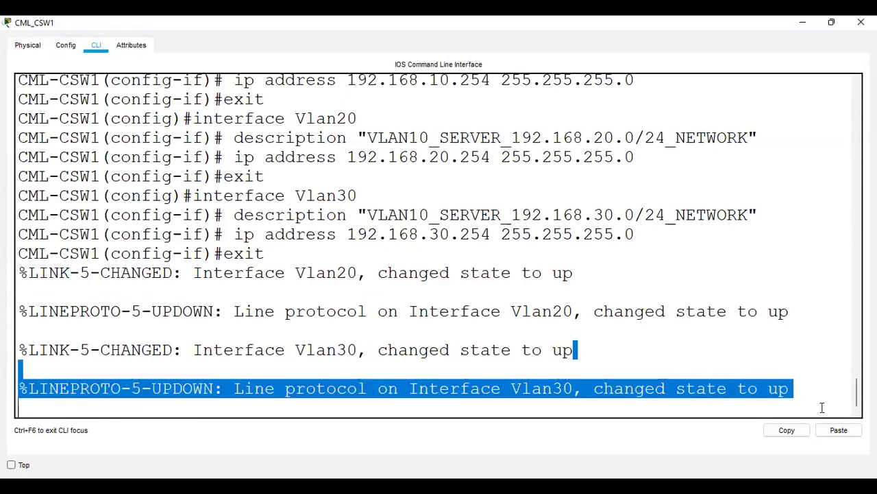
scroll(340, 306, up, 2)
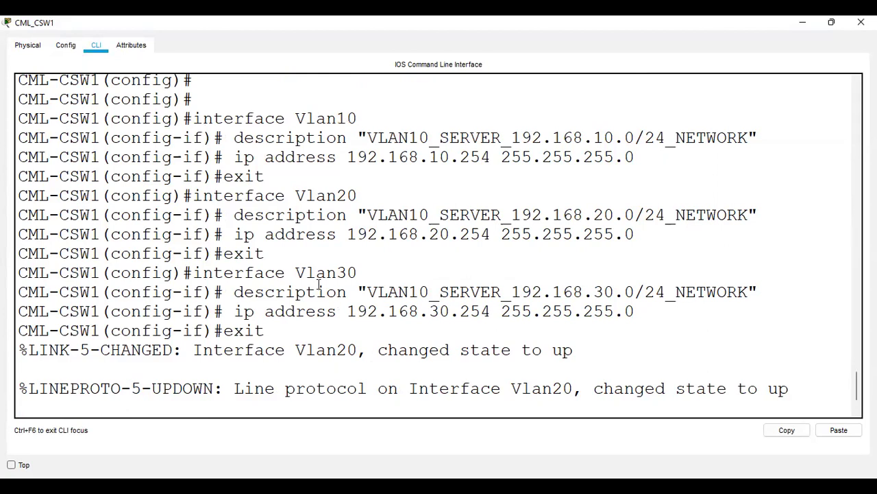
drag(67, 83, 337, 382)
click(387, 319)
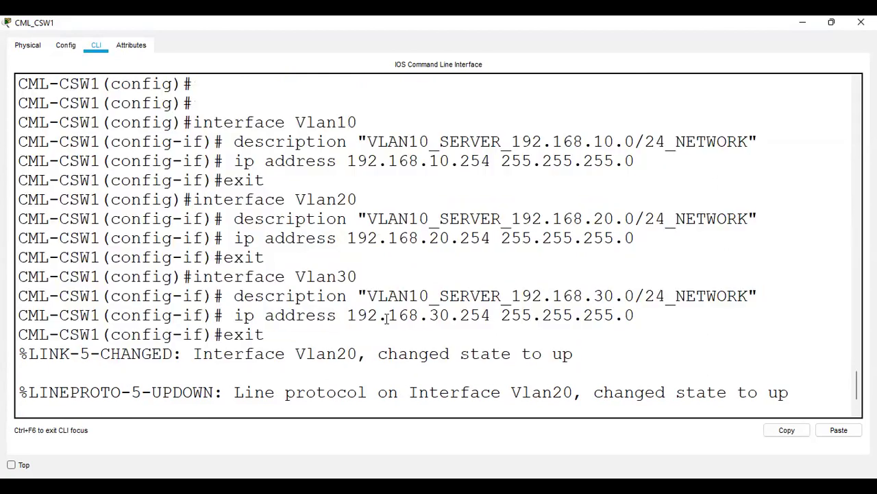
Save the switch configuration from configuration mode with do write.
key(Return)
key(Return)
key(Return)
key(Return)
key(Return)
key(Return)
key(Return)
text(do wr)
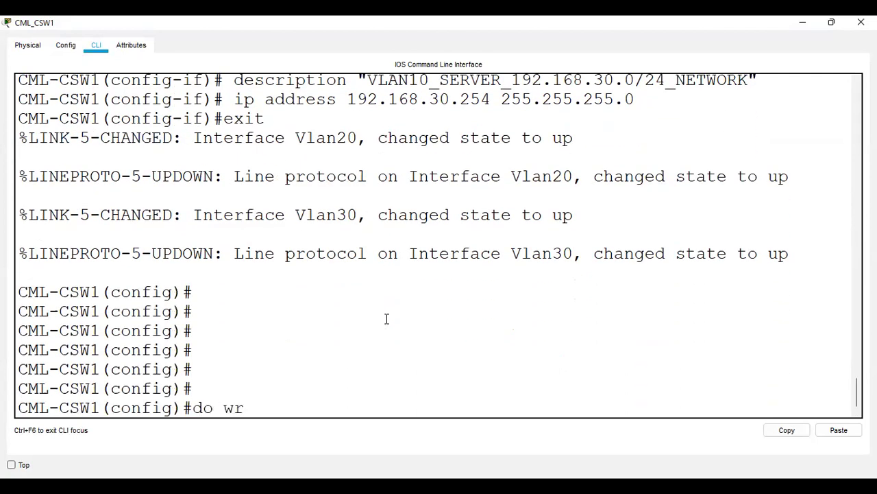
text(ite)
key(Return)
Display the running configuration with do sh run and page forward to the VLAN interface section.
text(do sh run)
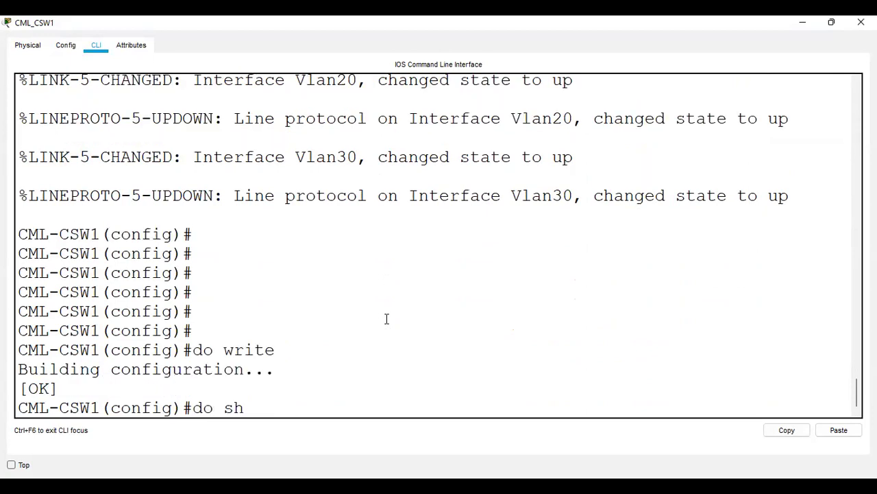
key(Return)
key(space)
key(space)
key(space)
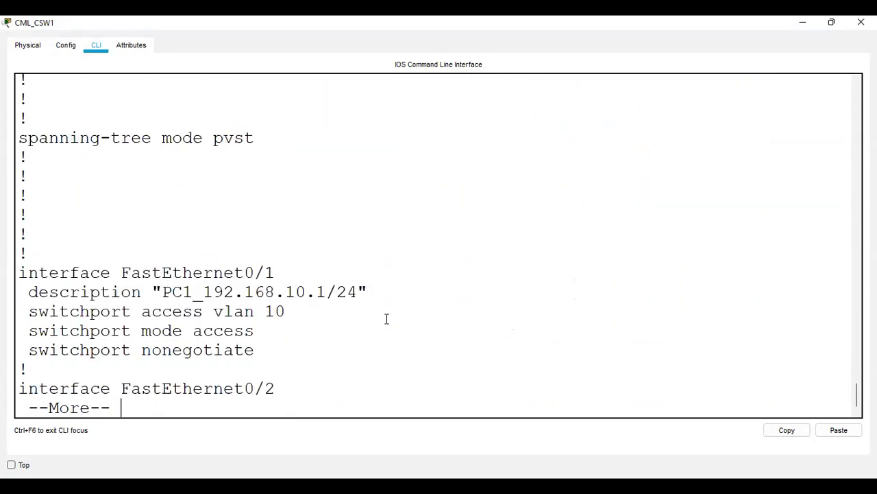
key(space)
key(space)
key(space)
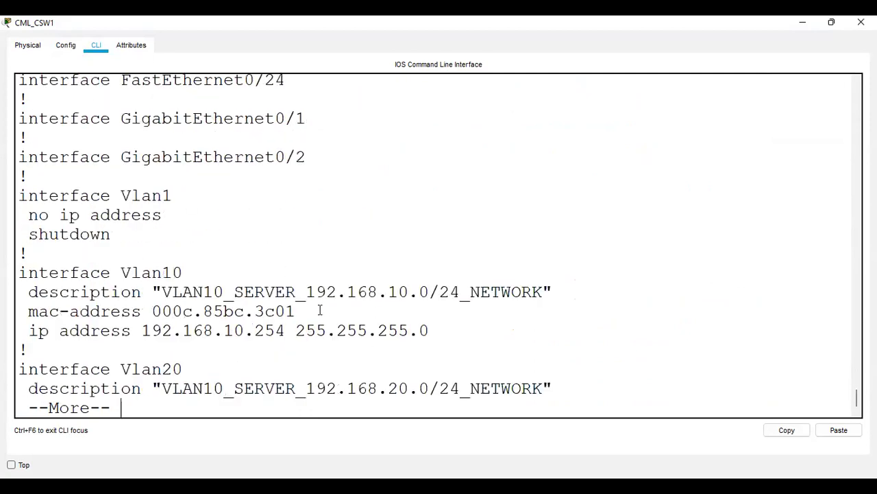
Examine the Vlan10, Vlan20 and Vlan30 interface entries in the running configuration.
scroll(305, 295, up, 1)
scroll(305, 296, up, 2)
scroll(306, 295, down, 3)
scroll(306, 296, up, 4)
scroll(305, 295, up, 2)
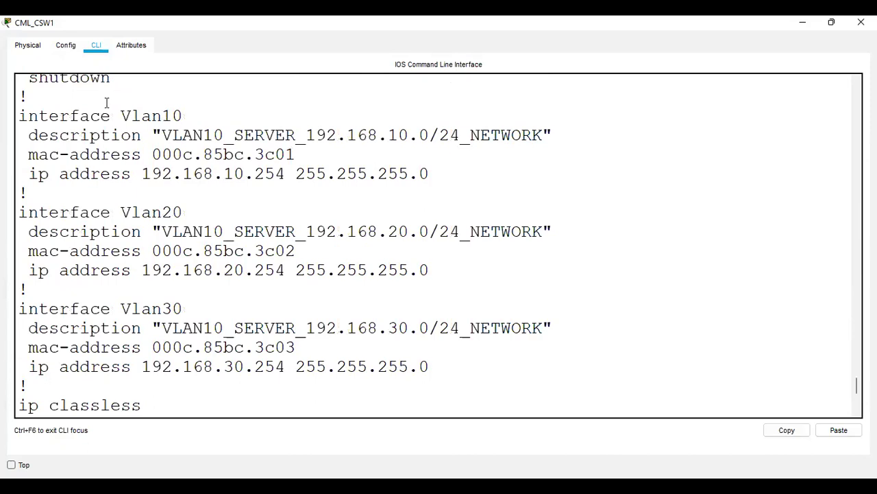
drag(28, 115, 578, 403)
drag(554, 373, 554, 372)
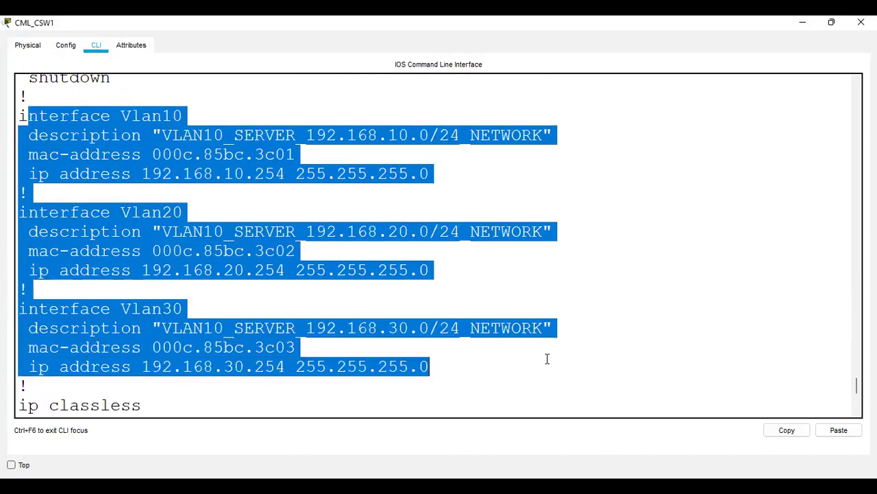
Page to the end of the running configuration and exit global configuration mode to the privileged prompt.
key(space)
text(exi)
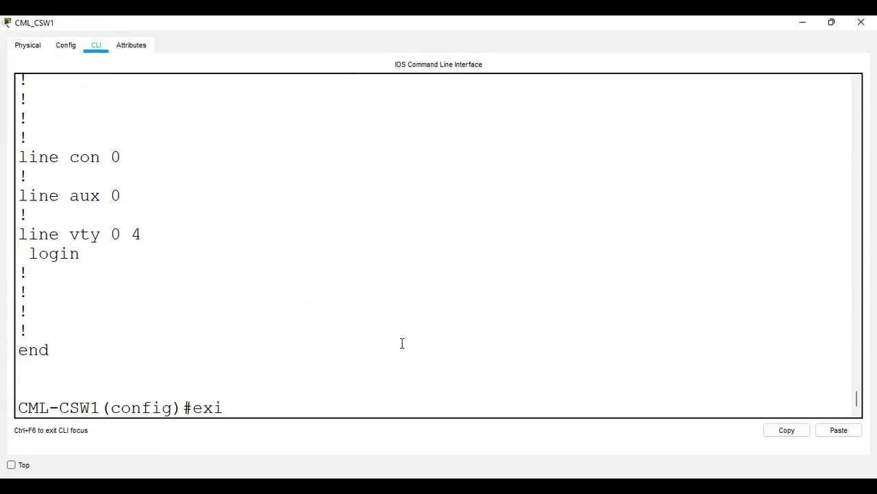
key(Return)
key(Return)
key(Return)
key(Return)
key(Return)
key(Return)
key(Return)
key(Return)
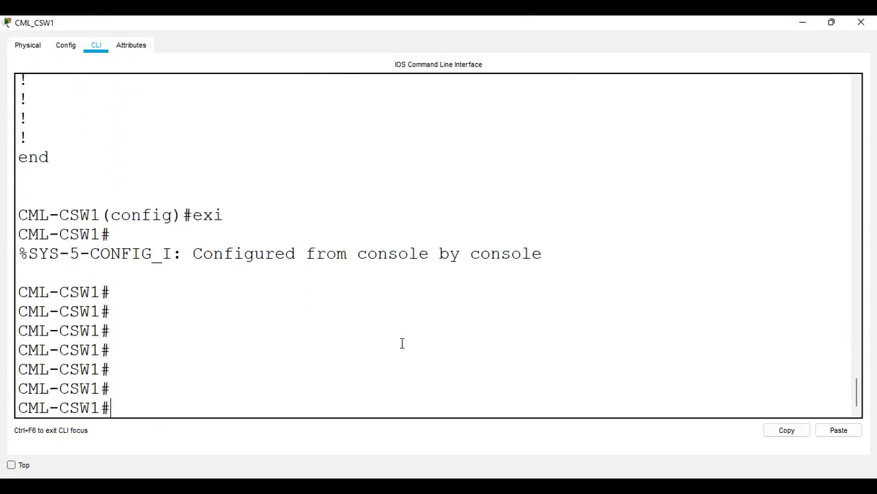
List the interface summary with sh ip int brief and check the addresses and status of Vlan10, Vlan20 and Vlan30.
text(sh ip int brie f)
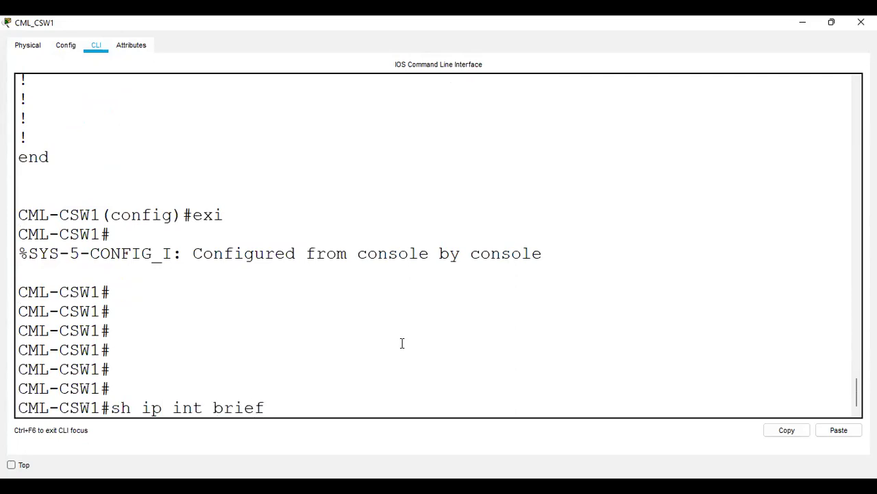
key(Return)
scroll(403, 343, up, 2)
scroll(402, 343, down, 2)
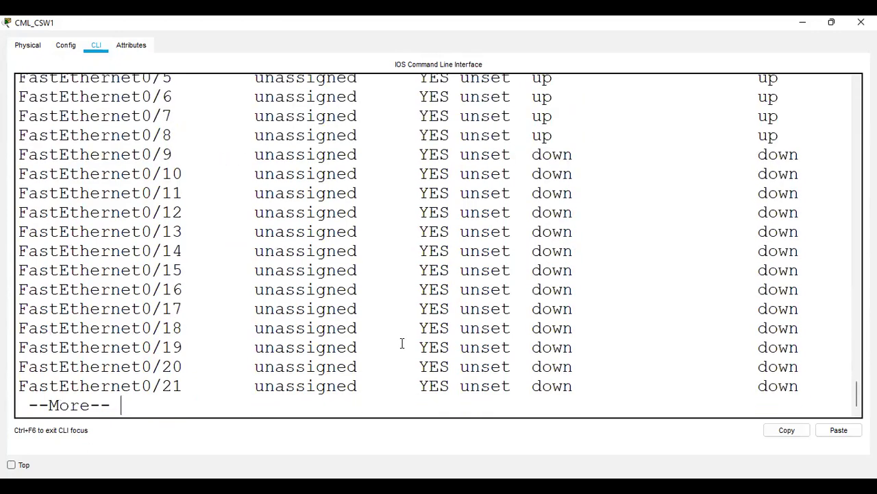
key(space)
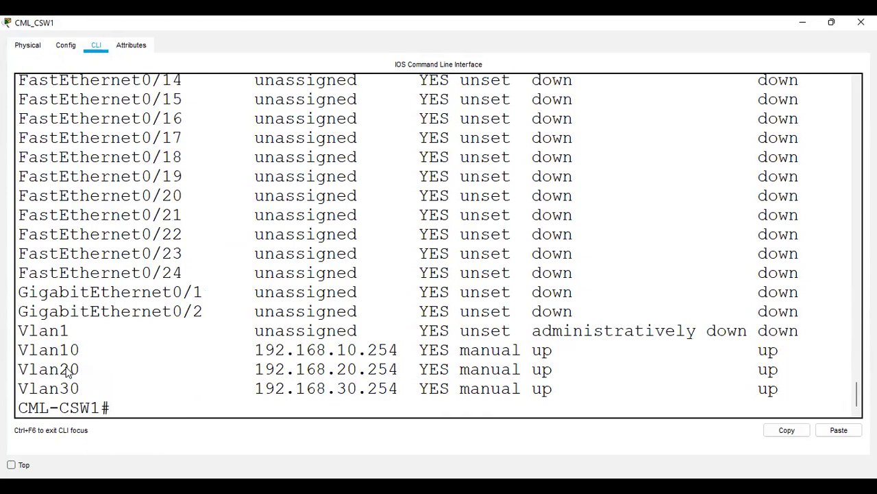
drag(92, 388, 19, 349)
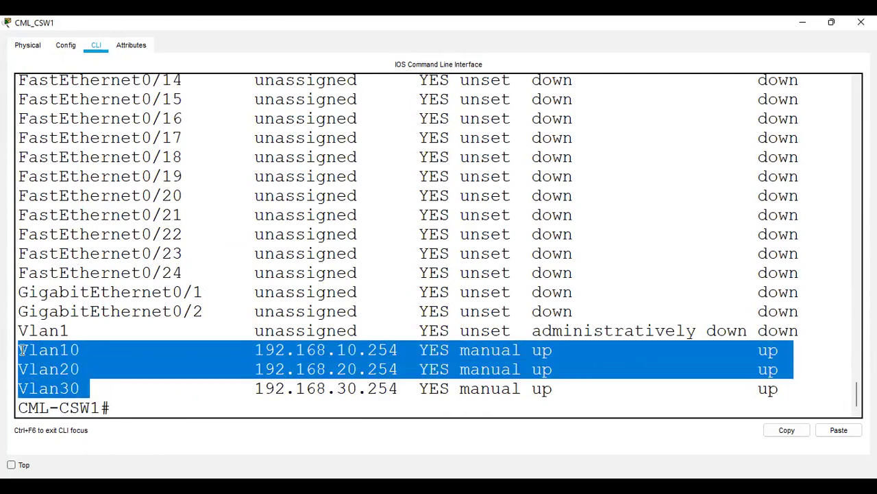
click(542, 357)
drag(245, 346, 404, 395)
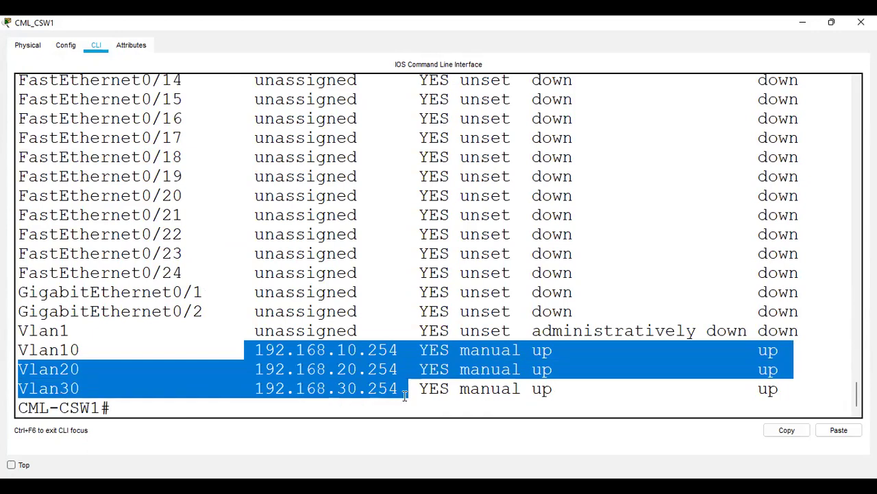
click(298, 349)
drag(162, 348, 152, 346)
drag(27, 345, 760, 386)
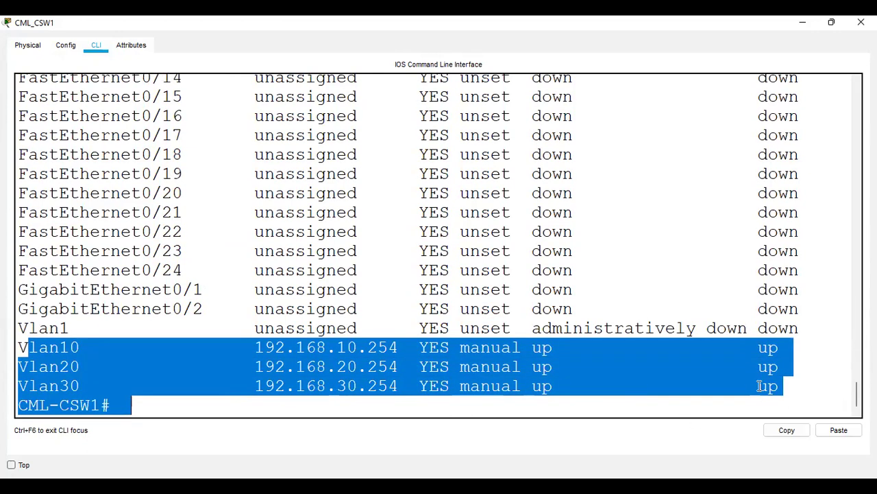
click(388, 327)
Display the switch's routing table with sh ip route.
text(sh i p)
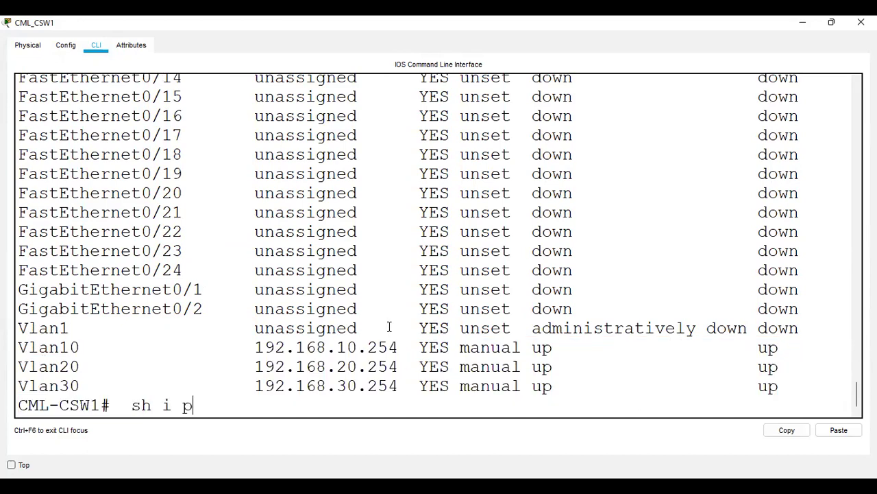
key(BackSpace)
text(p route)
key(Return)
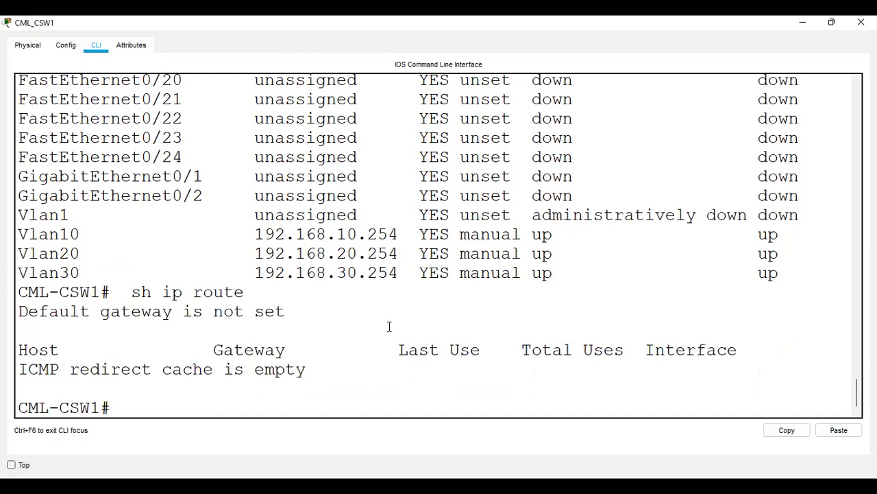
key(Return)
key(Return)
key(Return)
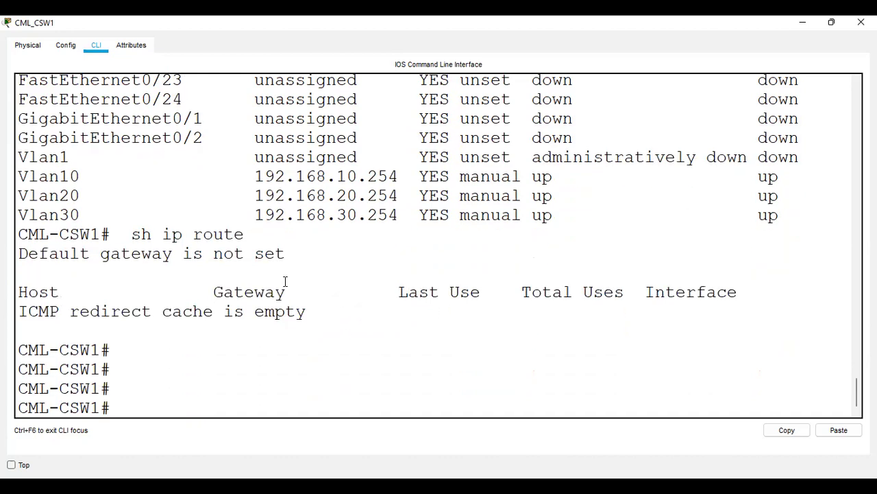
Ping the Vlan10 interface address 192.168.10.254 from the switch.
drag(60, 177, 717, 217)
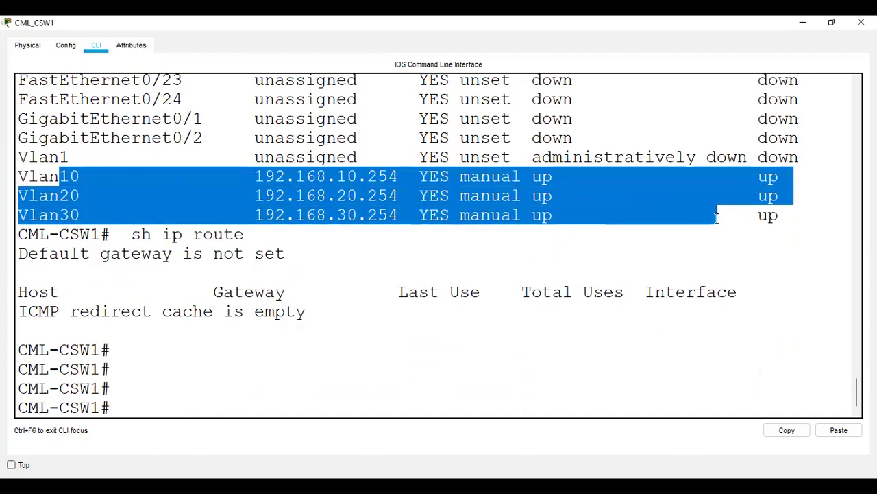
click(407, 292)
text(ping 192.168.10.25)
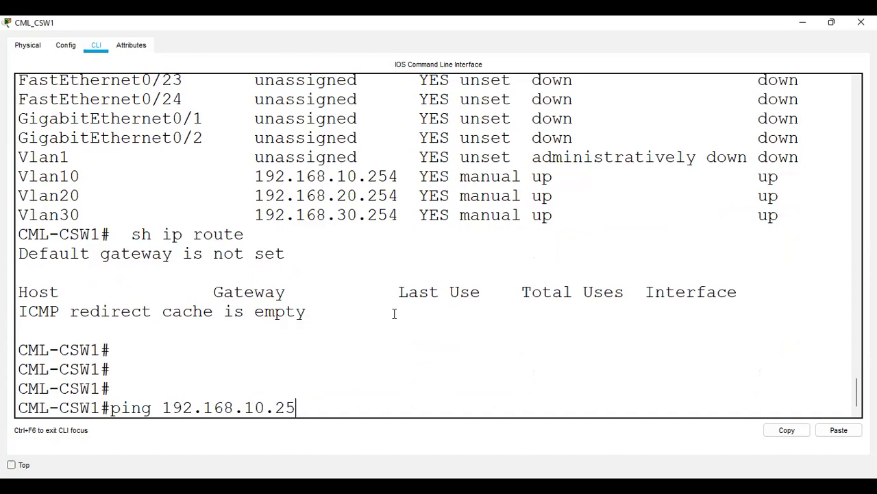
text(4)
key(Return)
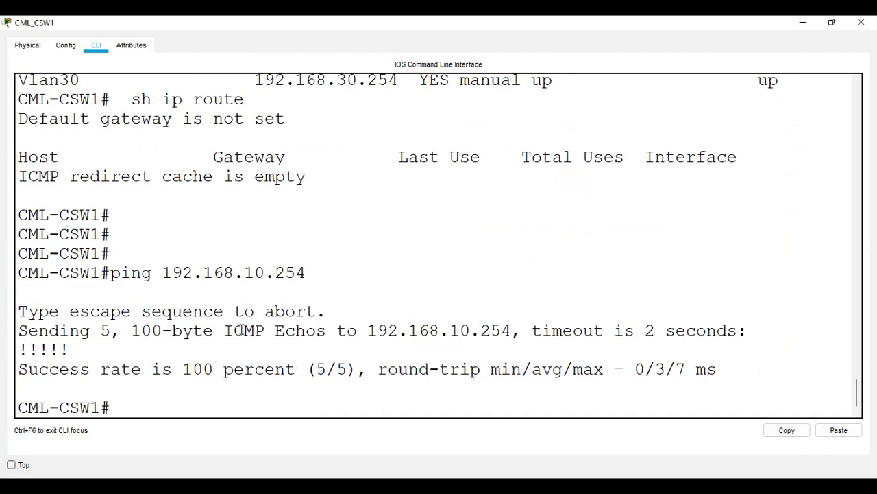
Examine the ping output for the ICMP echoes sent, the reply marks and the success rate.
double_click(296, 331)
click(412, 296)
drag(220, 333, 275, 333)
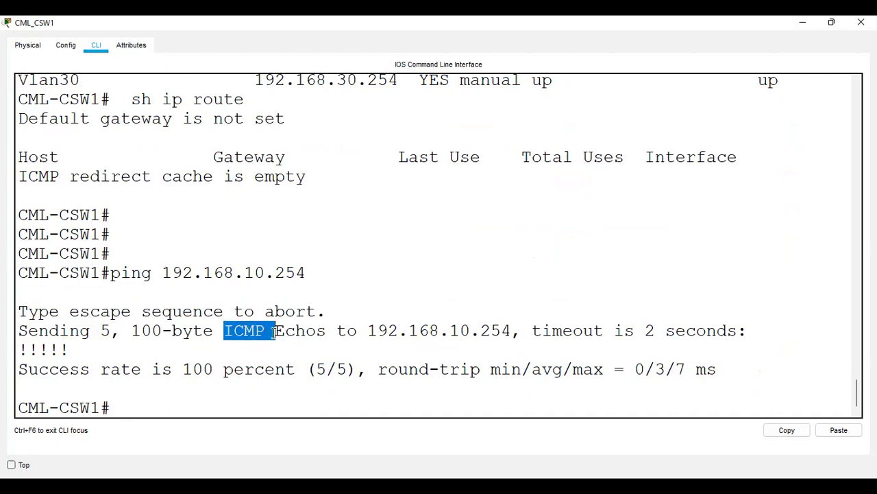
click(357, 277)
double_click(106, 332)
click(20, 356)
drag(19, 355, 63, 358)
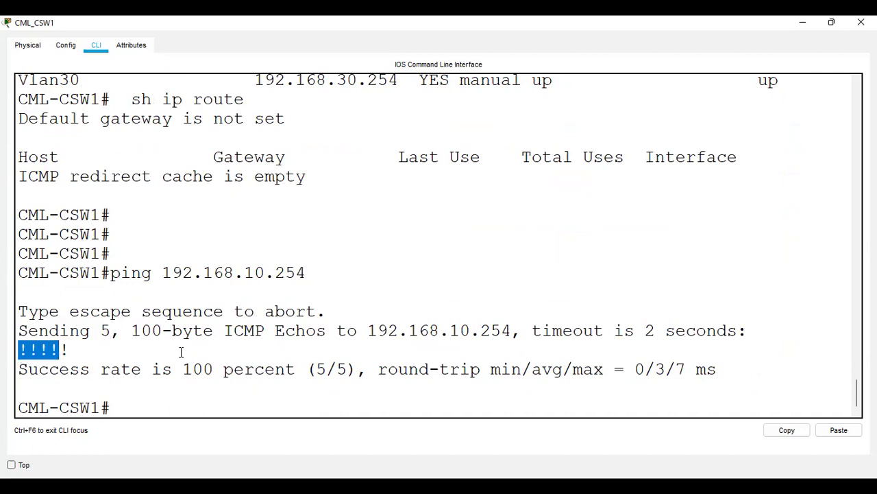
click(352, 369)
drag(350, 369, 253, 373)
List the options available after the ping address, and ping the Vlan20 interface address 192.168.20.254 from the switch.
key(Up)
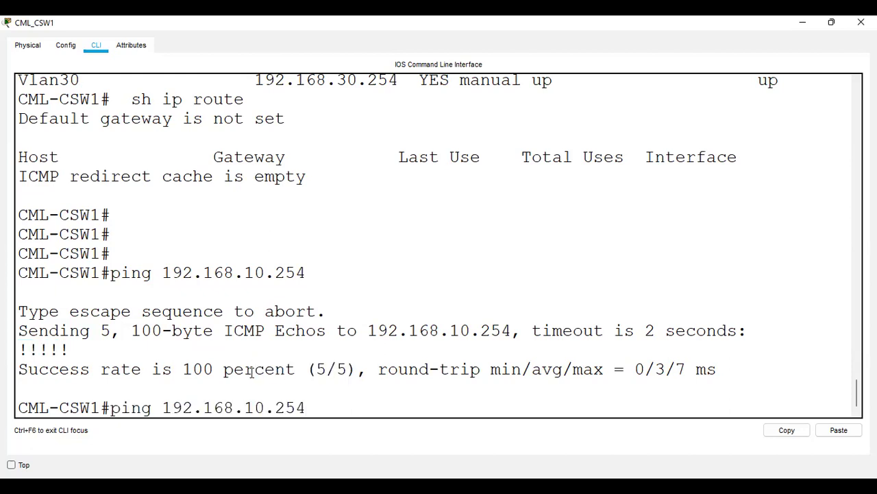
text(?)
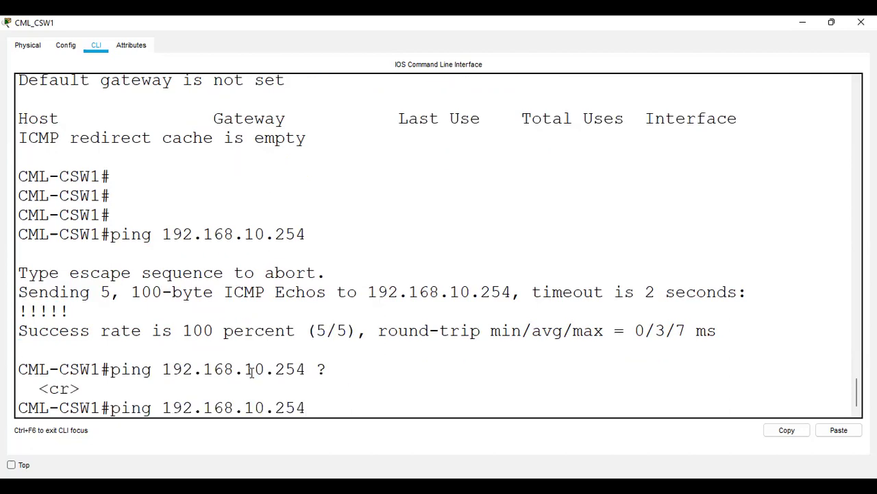
key(BackSpace)
key(BackSpace)
key(BackSpace)
key(BackSpace)
key(BackSpace)
key(BackSpace)
key(BackSpace)
text(20.254)
key(Return)
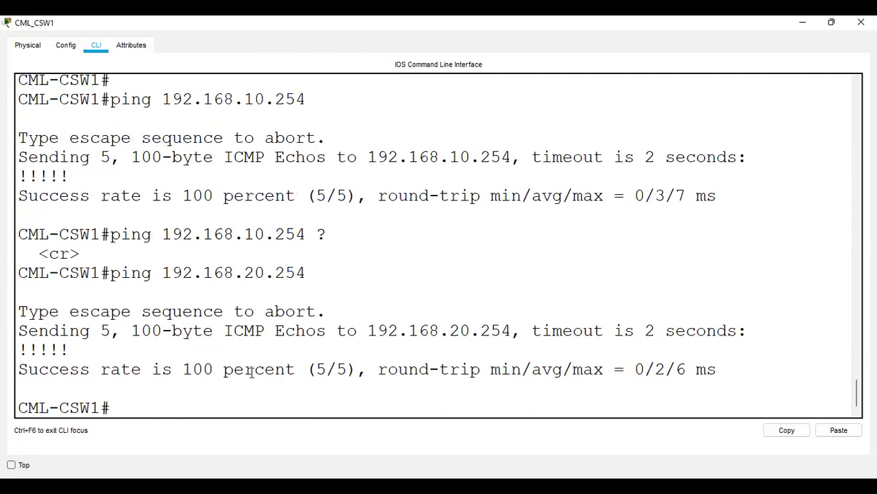
Ping the Vlan30 interface address 192.168.30.254 from the switch.
key(Up)
key(Left)
key(Left)
key(Left)
key(Left)
key(Left)
key(BackSpace)
text(30)
key(BackSpace)
key(Return)
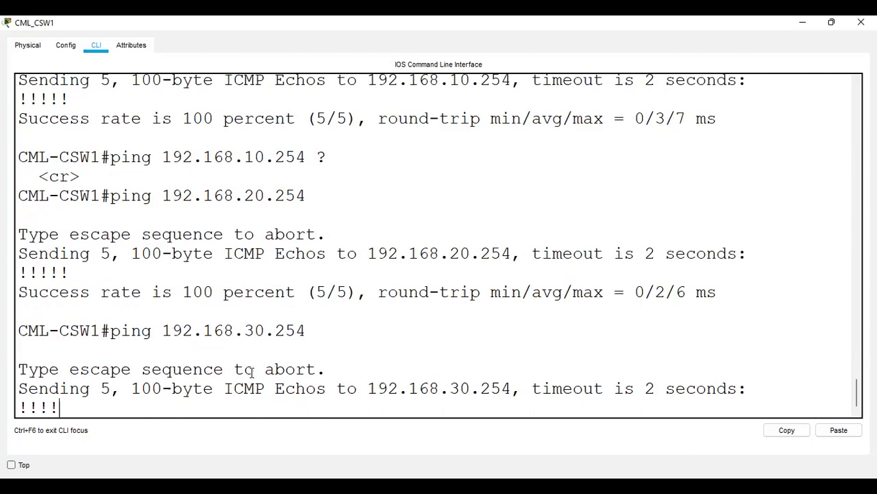
Ping the VLAN 30 host PC7 at 192.168.30.1 from the switch twice.
key(Up)
key(BackSpace)
key(BackSpace)
key(BackSpace)
text(1)
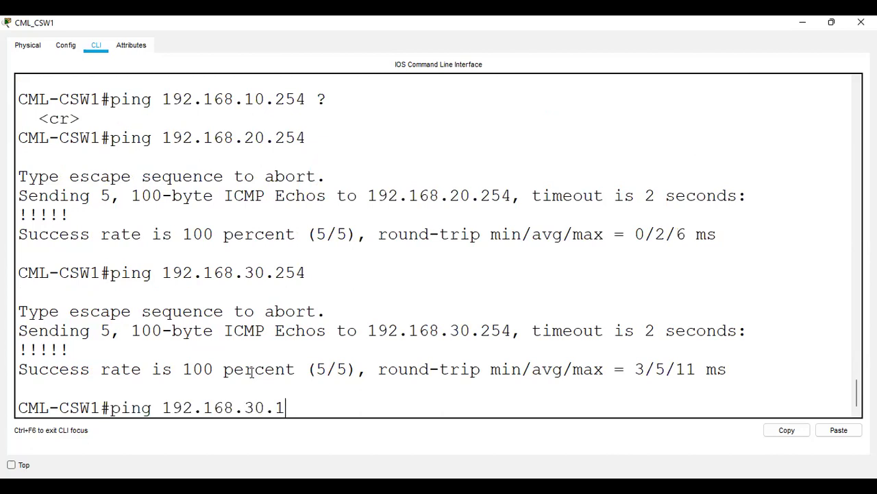
key(Return)
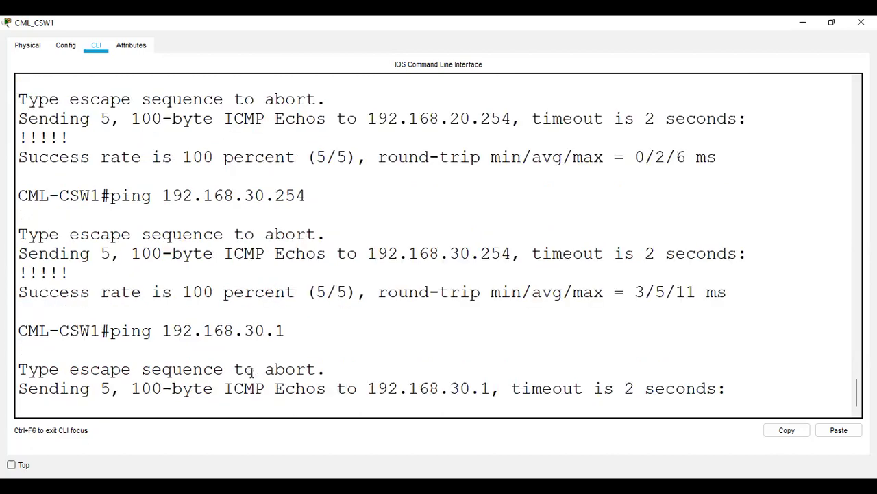
key(Up)
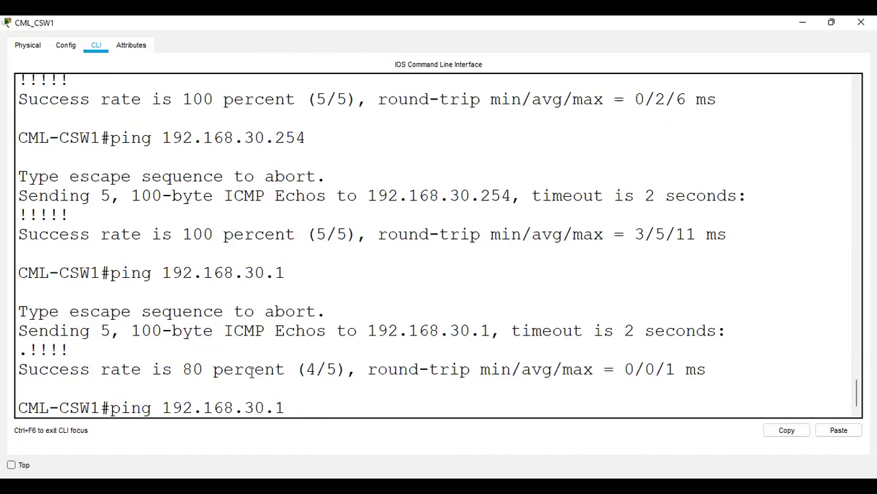
key(Return)
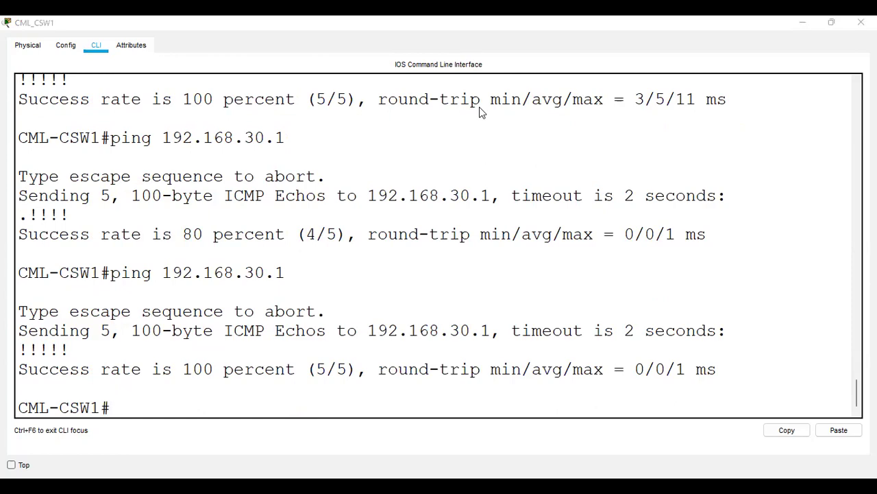
Switch to PC1's command prompt and ping the VLAN 20 host at 192.168.20.1.
key(alt+Tab)
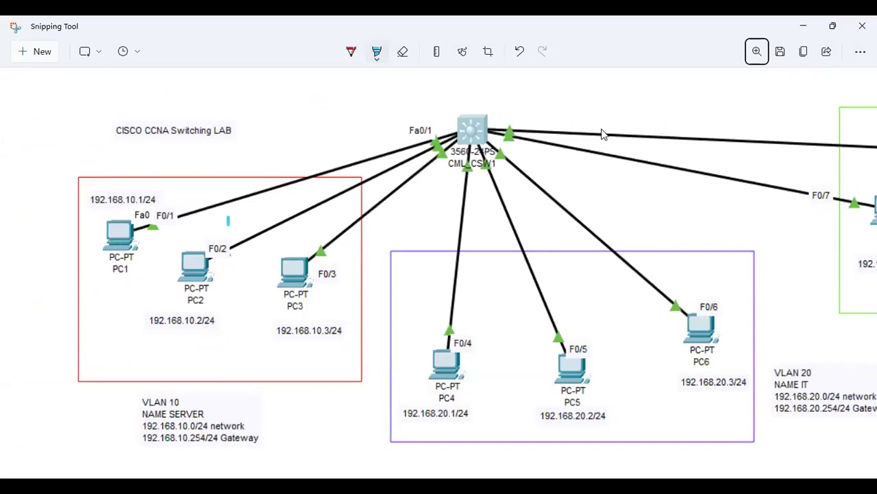
key(alt+Tab)
key(alt+Tab)
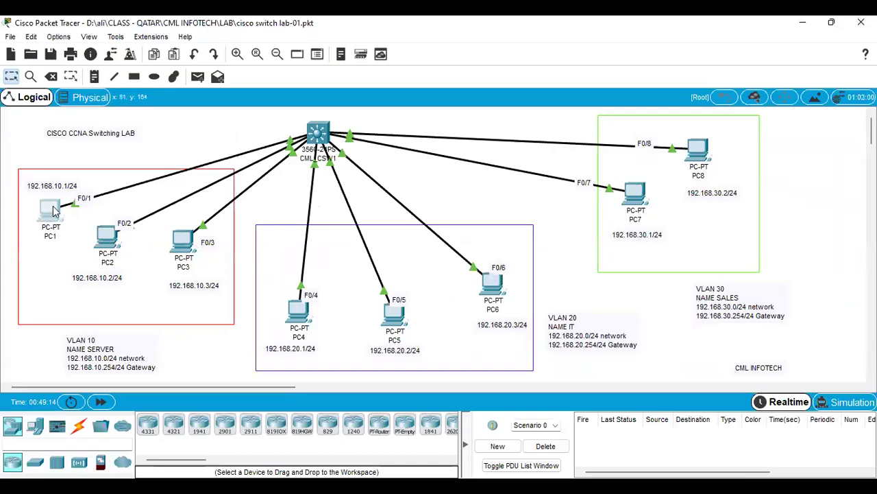
key(alt+Tab)
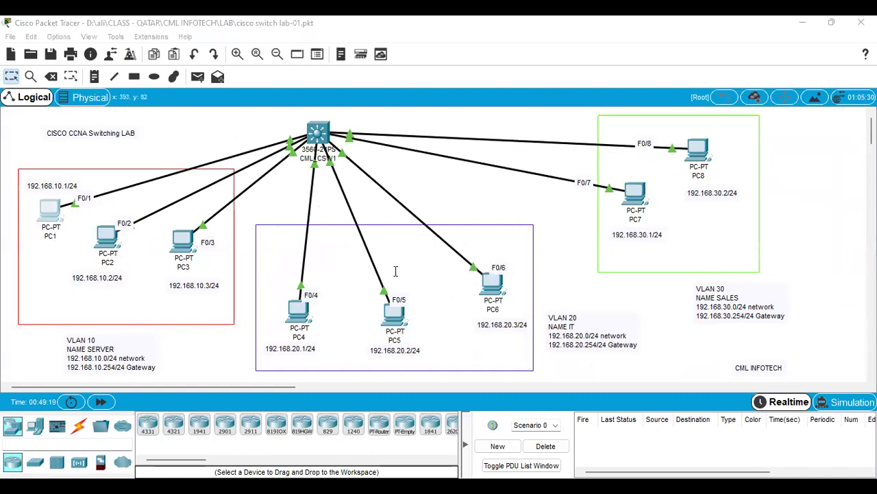
key(alt+Tab)
text(ping 192.168.10.4)
key(Return)
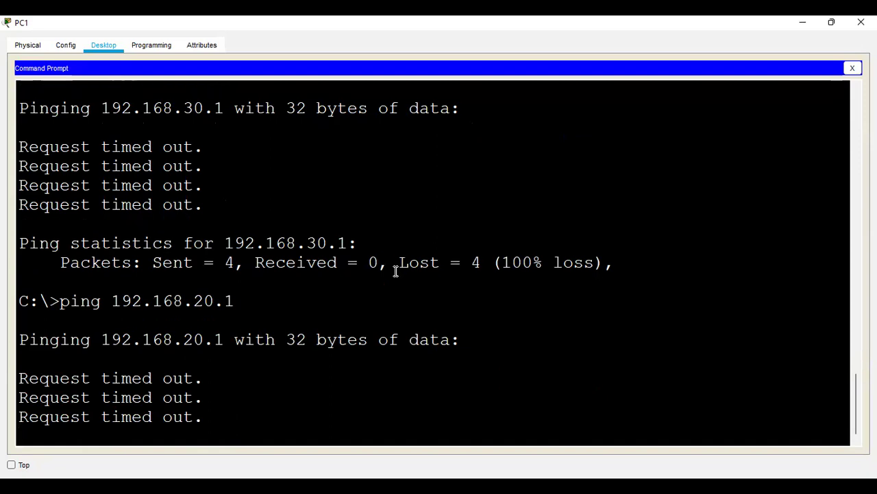
Stop the ping on PC1, run ipconfig and check the default gateway in its output.
key(ctrl+c)
text(ipconfig)
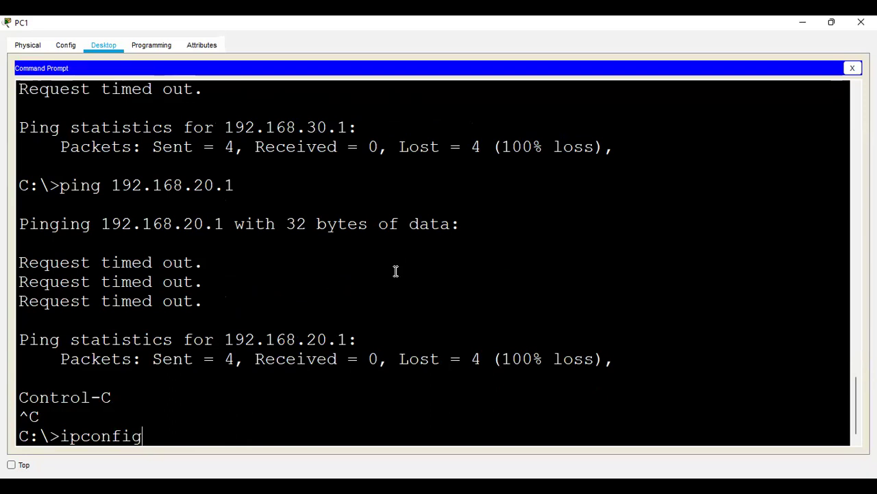
key(Return)
drag(392, 204, 552, 202)
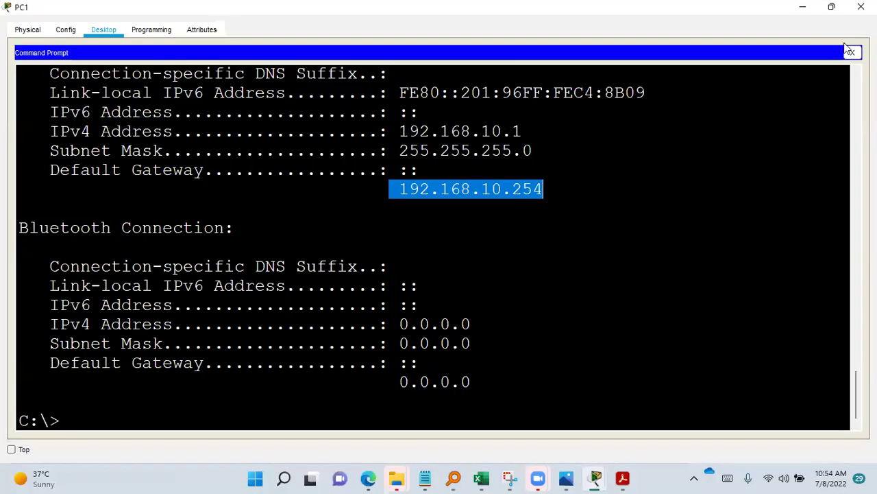
View PC1's IP configuration in place of the command prompt, check its IPv4 default gateway, and close it.
click(852, 52)
click(95, 93)
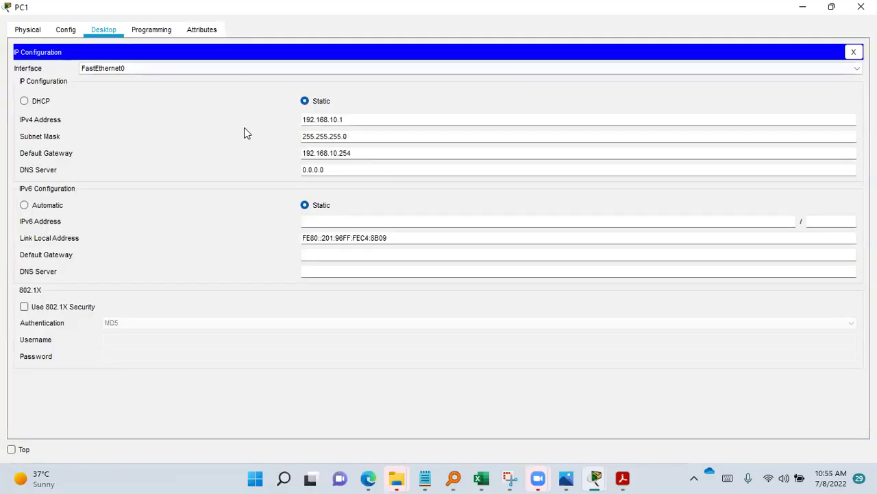
drag(361, 157, 222, 163)
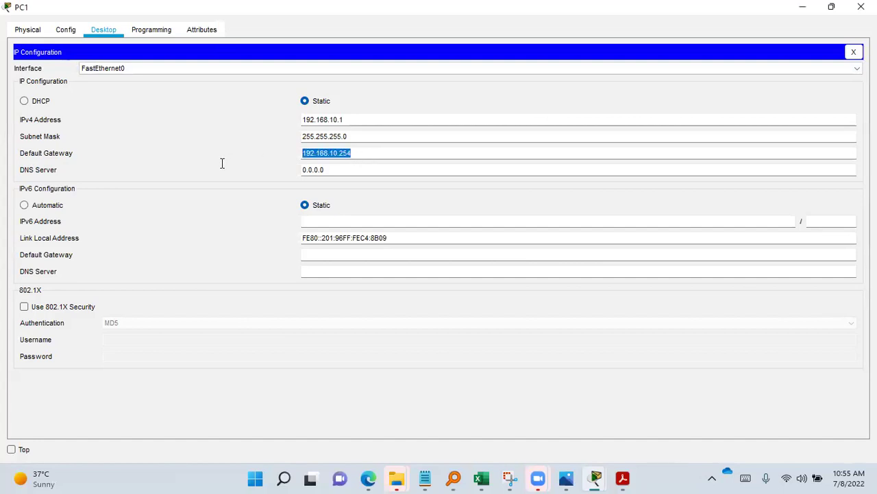
click(853, 53)
Reopen PC1's command prompt and ping the VLAN 20 gateway 192.168.20.254.
click(410, 110)
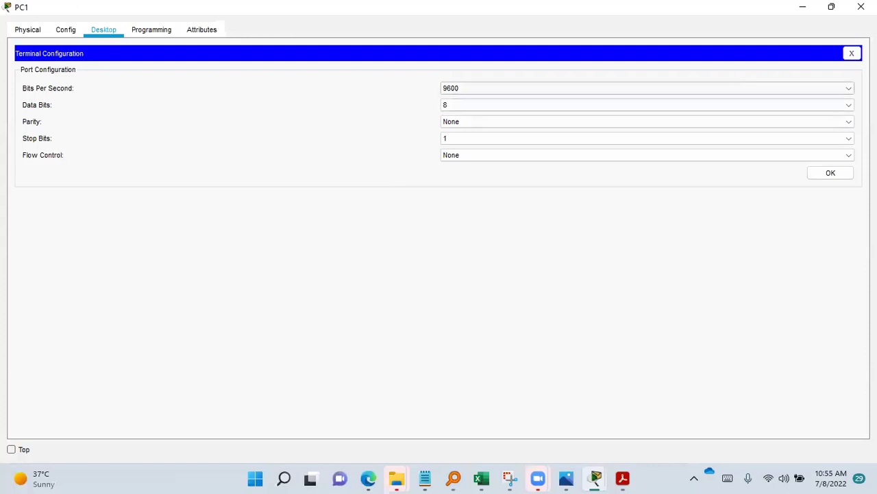
click(854, 54)
click(629, 101)
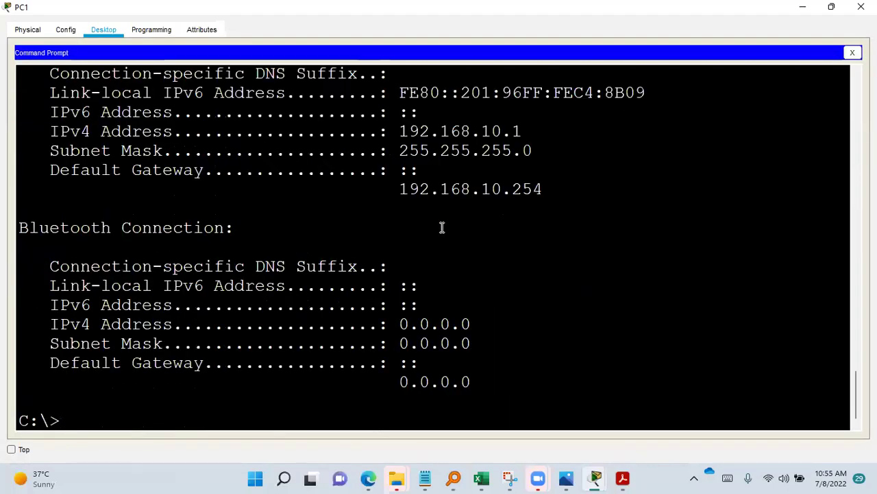
key(Up)
key(BackSpace)
text(254)
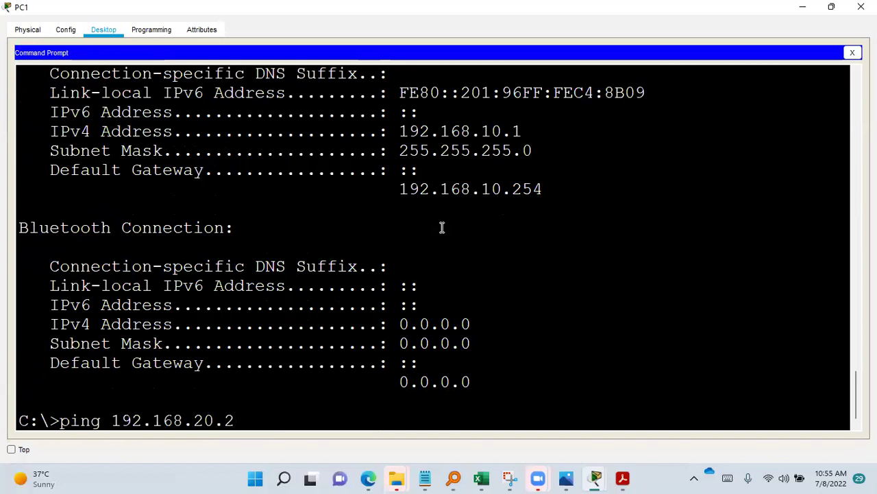
key(Return)
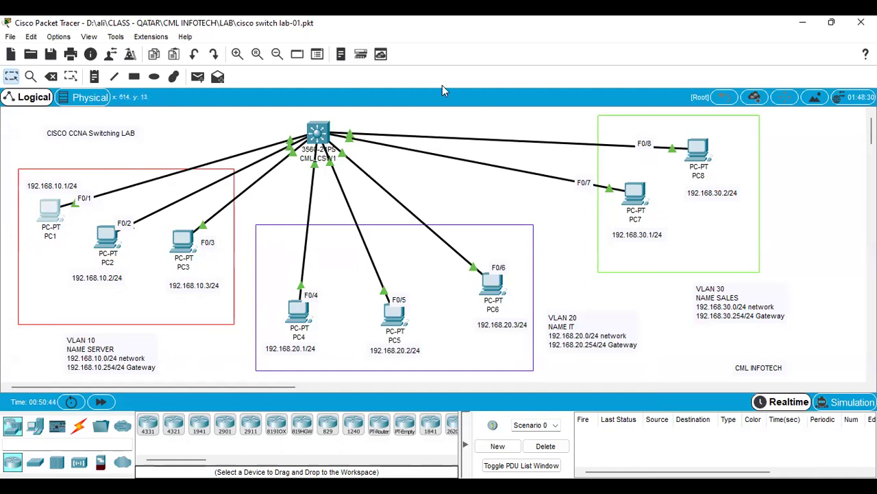
Switch to the whiteboard diagram of the Layer 3 switch and draw a green path from PC1 to the int vlan 10 address.
key(alt+Tab)
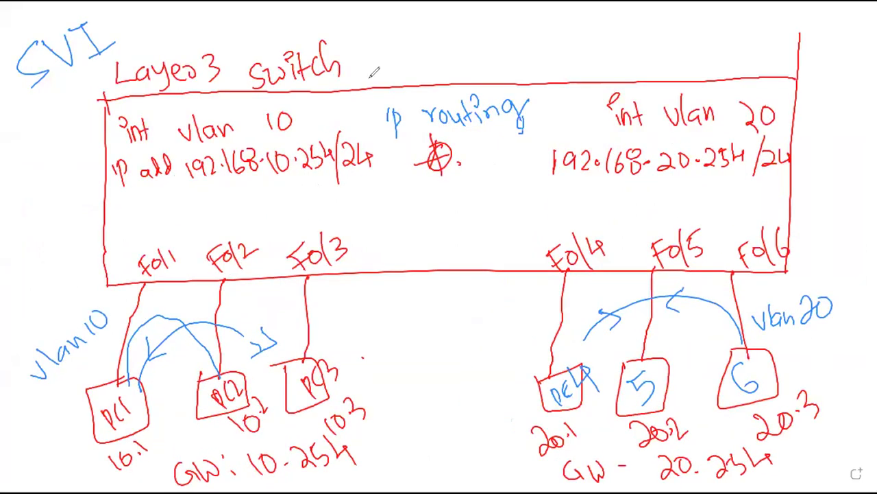
mouse_move(100, 401)
mouse_down()
mouse_move(133, 383)
mouse_move(200, 270)
mouse_move(183, 234)
mouse_up()
key(ctrl+z)
mouse_move(85, 400)
mouse_down()
mouse_move(127, 336)
mouse_move(134, 259)
mouse_move(238, 195)
mouse_move(316, 162)
mouse_up()
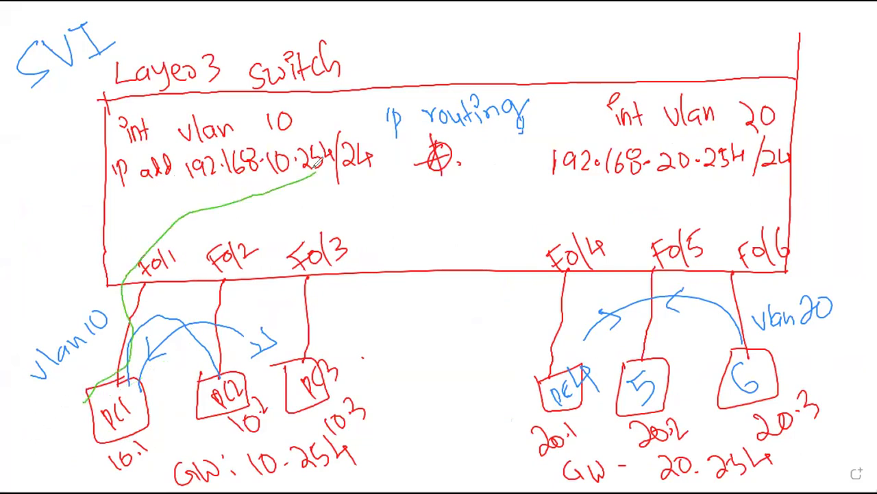